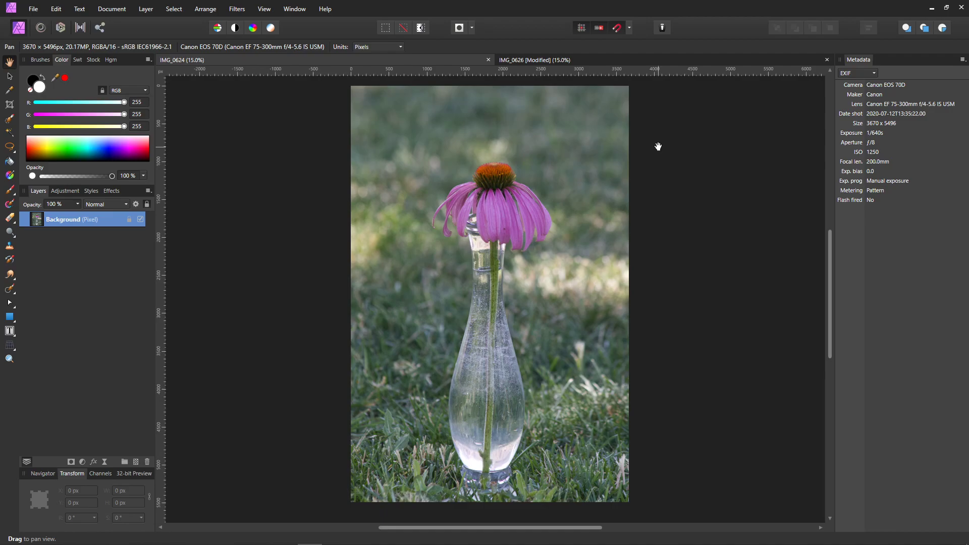
- In the IMG_0626 document, delete all five layers above the Background layer
{"action": "left_click", "coordinate": [568, 61]}
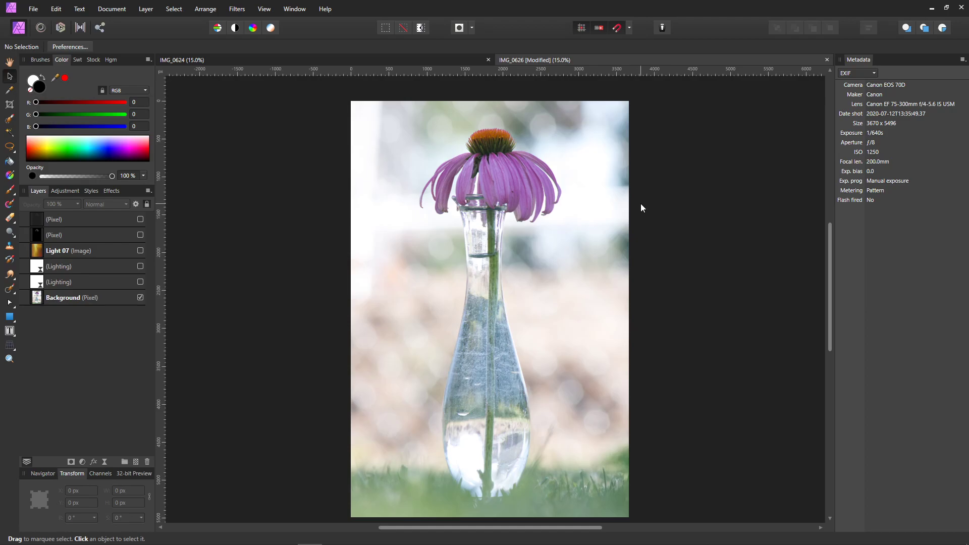
{"action": "left_click", "coordinate": [113, 220]}
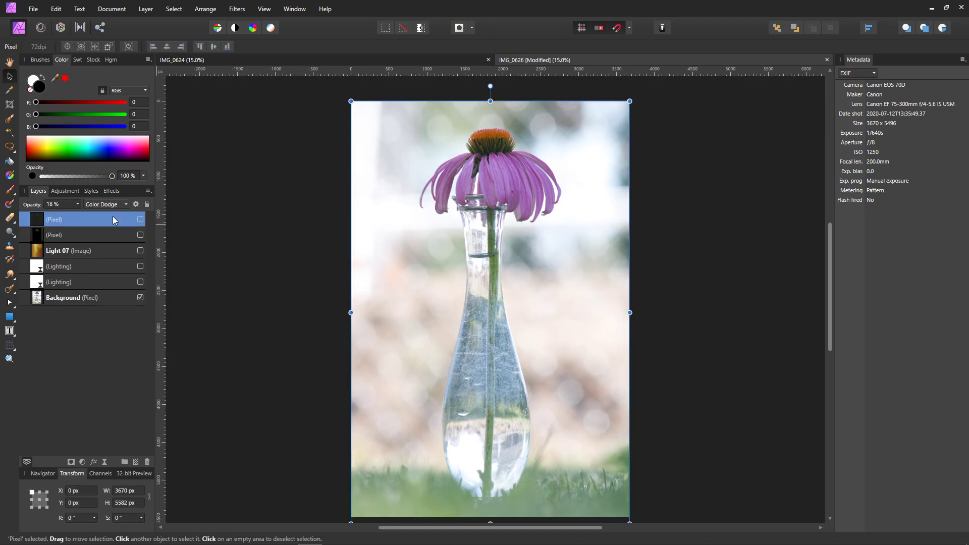
{"action": "left_click", "coordinate": [126, 283], "text": "shift"}
{"action": "left_click", "coordinate": [141, 283]}
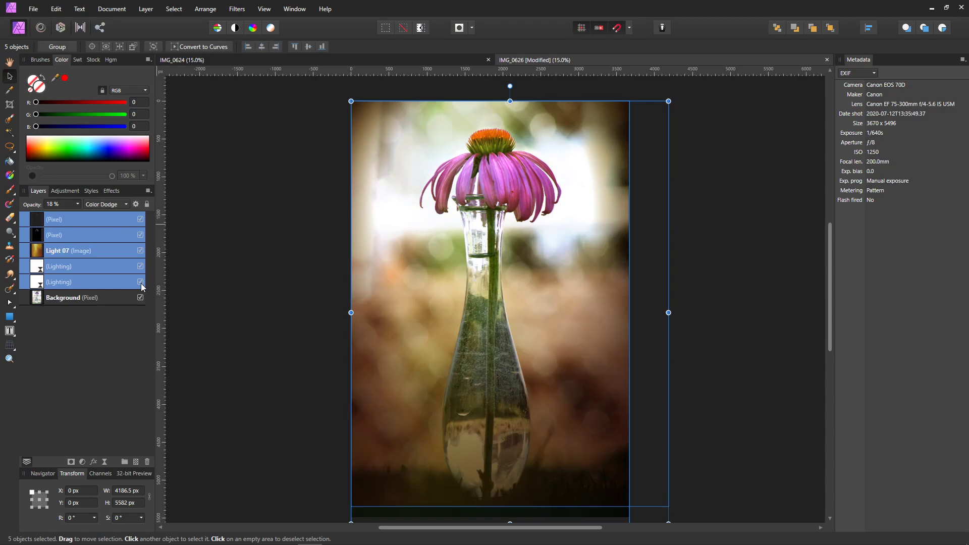
{"action": "left_click", "coordinate": [140, 283]}
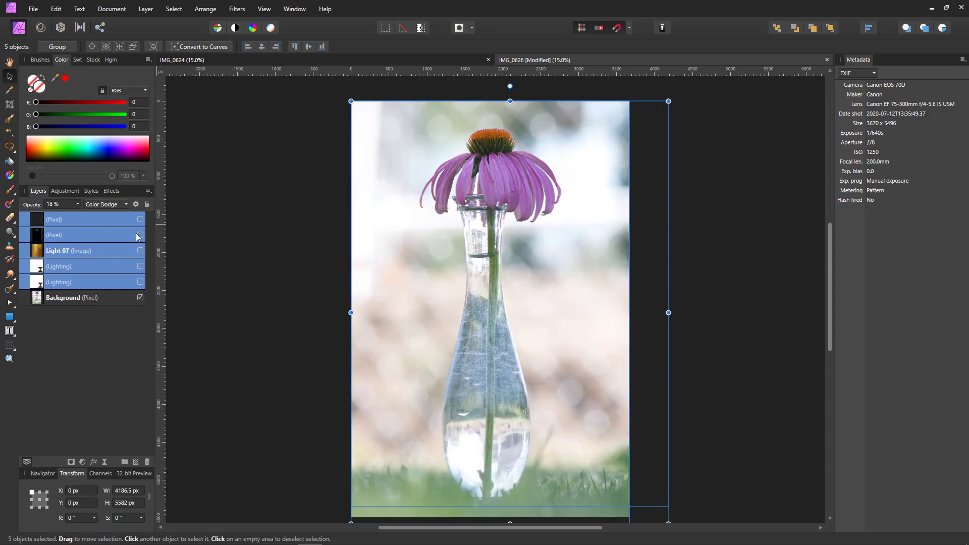
{"action": "key", "text": "Delete"}
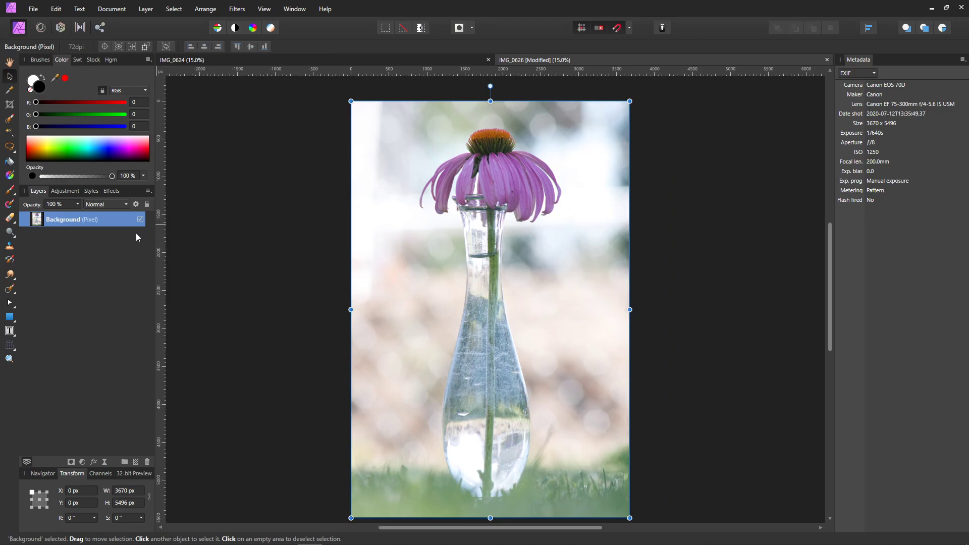
{"action": "left_click", "coordinate": [212, 225]}
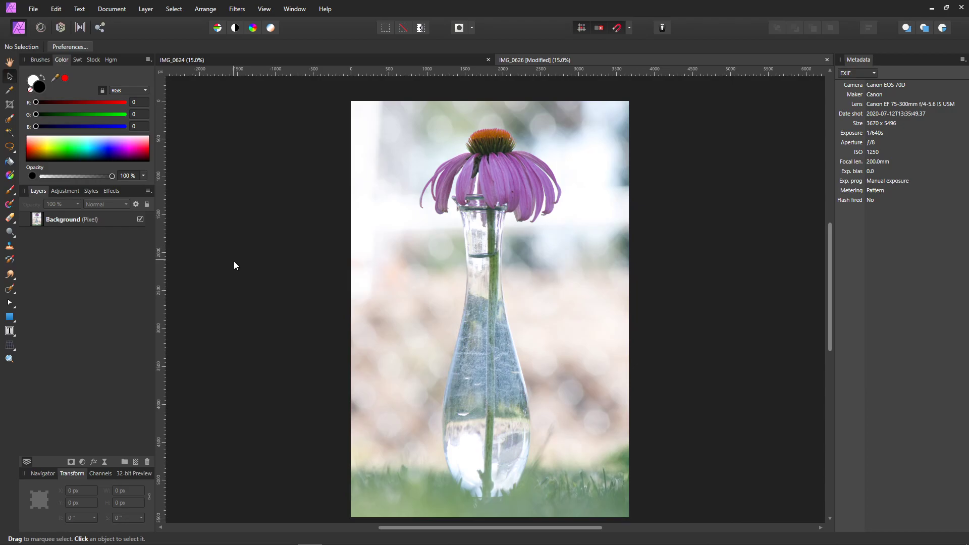
- Add a live Lighting filter layer above the Background photo
{"action": "left_click", "coordinate": [145, 9]}
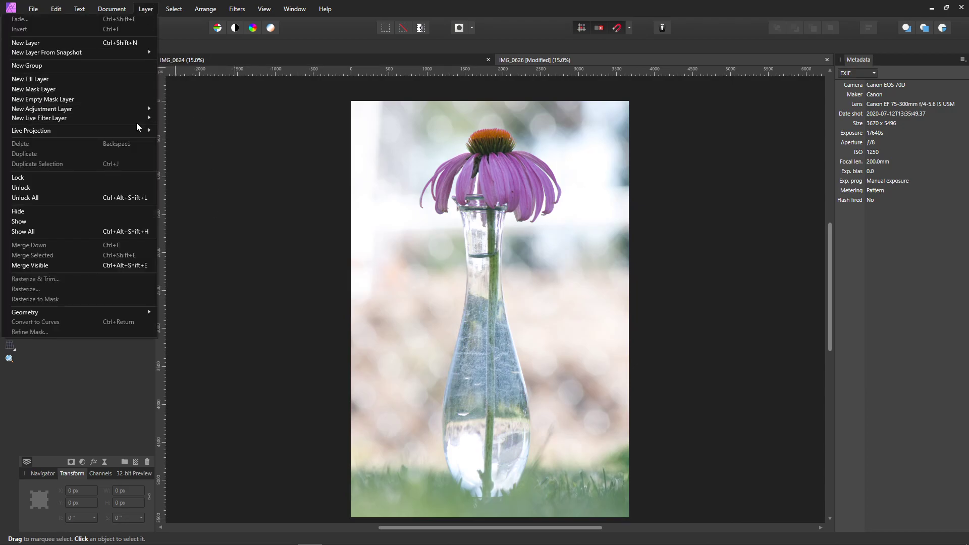
{"action": "mouse_move", "coordinate": [137, 116]}
{"action": "left_click", "coordinate": [187, 168]}
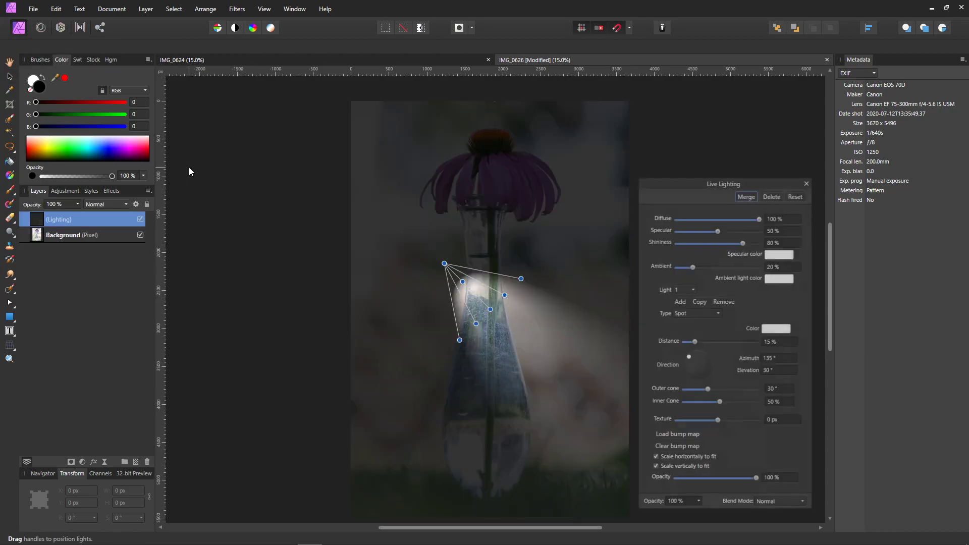
{"action": "left_click_drag", "start_coordinate": [675, 183], "coordinate": [160, 126]}
{"action": "scroll", "coordinate": [537, 201], "scroll_direction": "down", "scroll_amount": 1}
{"action": "scroll", "coordinate": [537, 201], "scroll_direction": "down", "scroll_amount": 1}
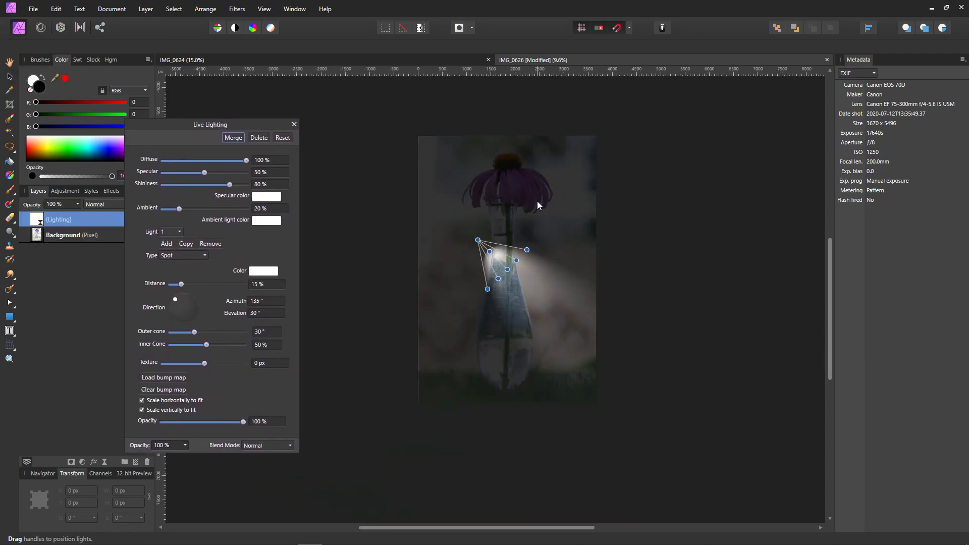
- Place the spot light above the photo, aimed down at the flower, with about 74% distance, 88.9° azimuth and 36.1° elevation
{"action": "left_click_drag", "start_coordinate": [480, 237], "coordinate": [510, 71]}
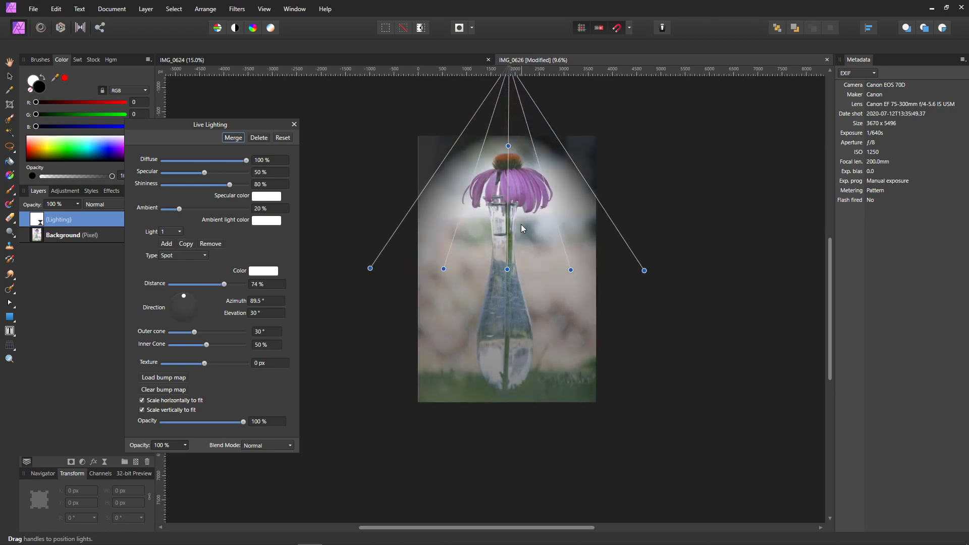
{"action": "left_click_drag", "start_coordinate": [506, 269], "coordinate": [504, 210]}
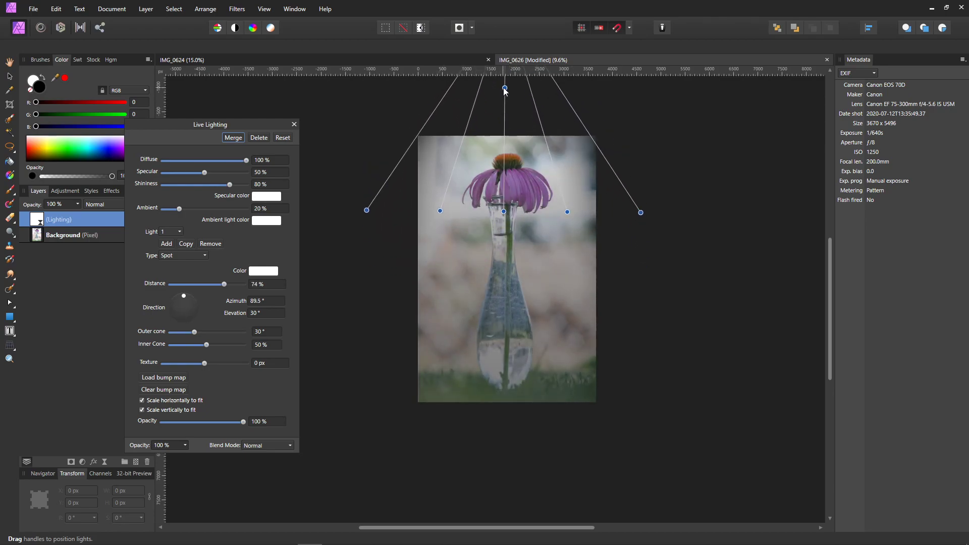
{"action": "mouse_move", "coordinate": [505, 89]}
{"action": "left_mouse_down"}
{"action": "mouse_move", "coordinate": [506, 114]}
{"action": "mouse_move", "coordinate": [505, 106]}
{"action": "left_mouse_up"}
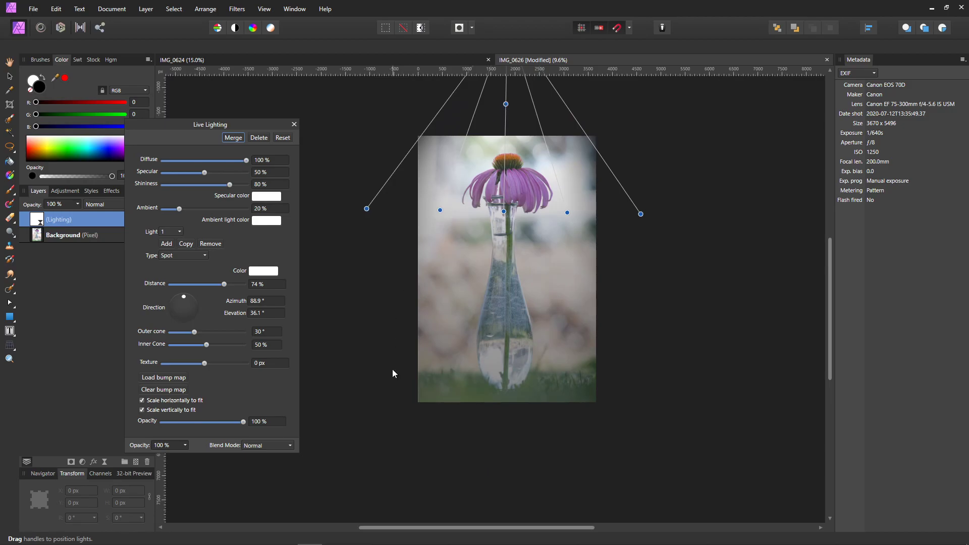
- Set the live lighting's blend mode to Multiply and close its settings
{"action": "left_click", "coordinate": [290, 446]}
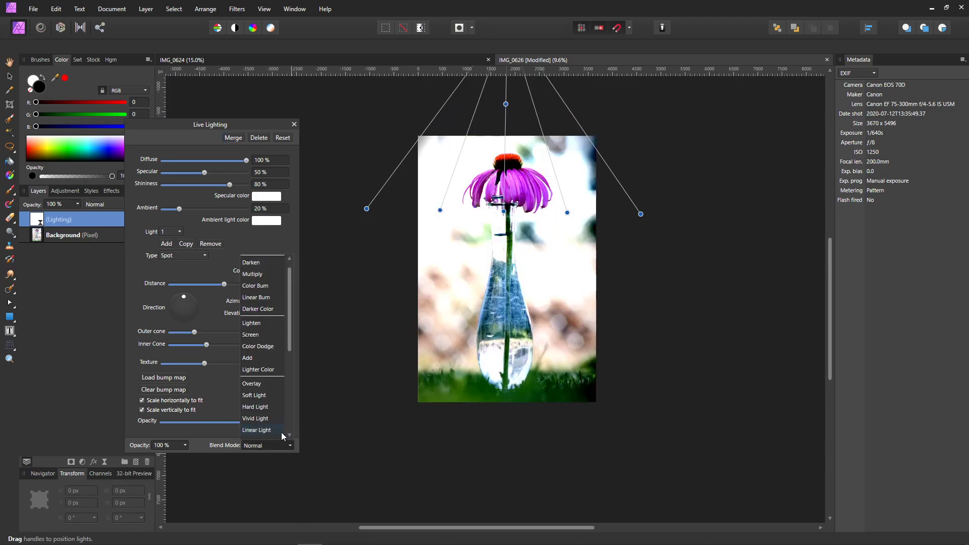
{"action": "left_click", "coordinate": [268, 275]}
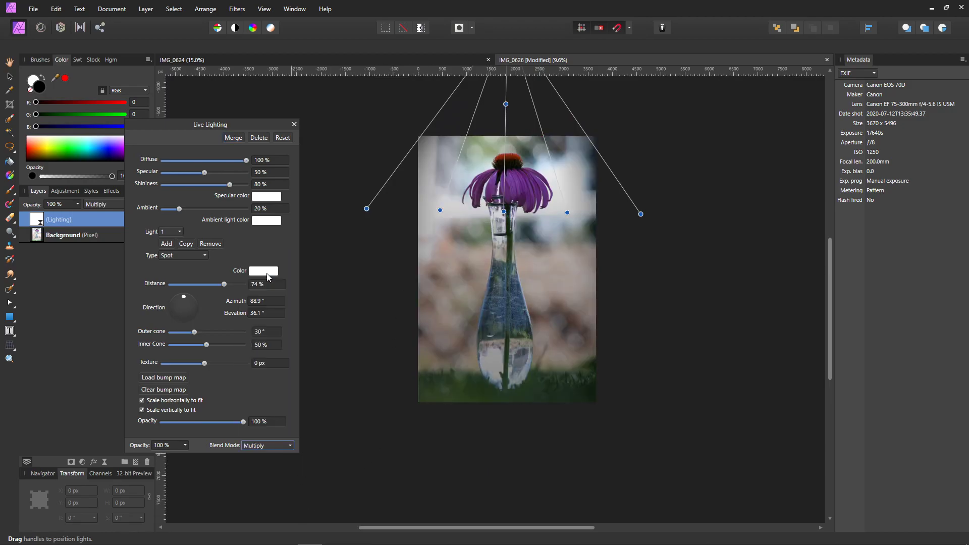
{"action": "left_click", "coordinate": [293, 124]}
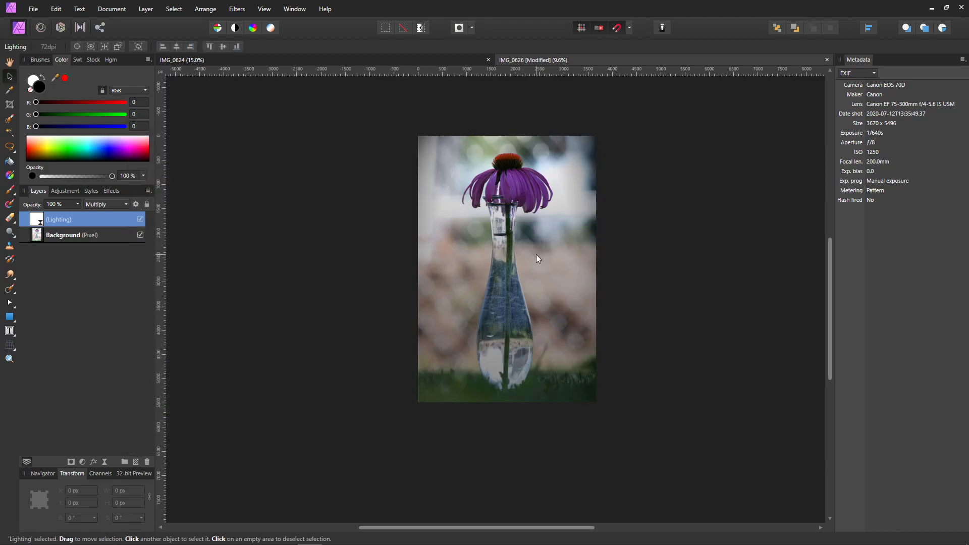
{"action": "scroll", "coordinate": [536, 255], "scroll_direction": "up", "scroll_amount": 2}
{"action": "left_click_drag", "start_coordinate": [536, 254], "coordinate": [533, 269]}
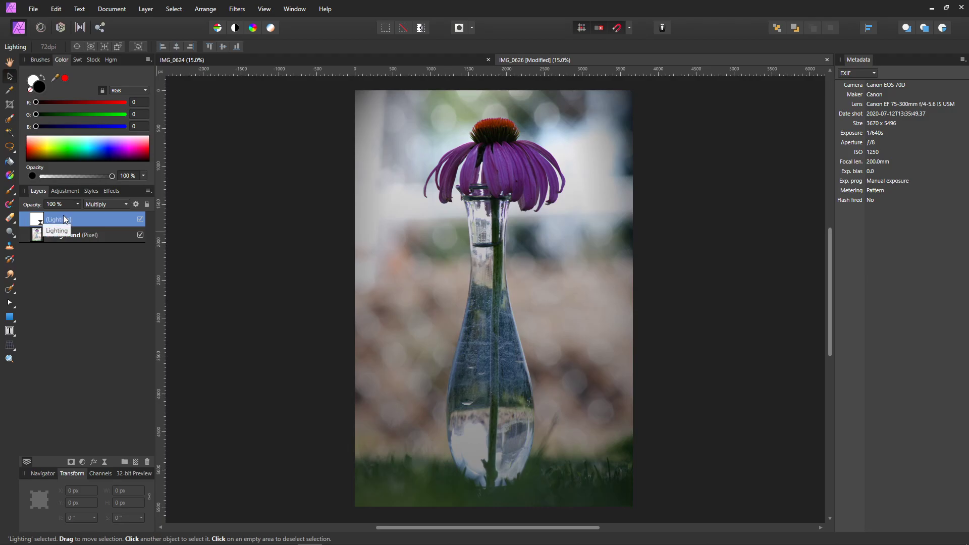
- Duplicate the Lighting layer and lower the copy's opacity to 35%
{"action": "key", "text": "ctrl+j"}
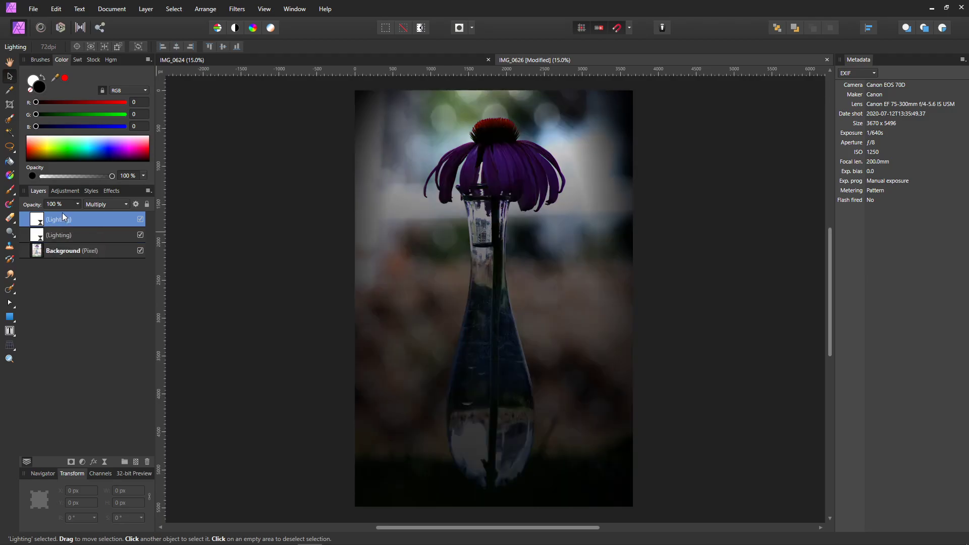
{"action": "left_click", "coordinate": [77, 204]}
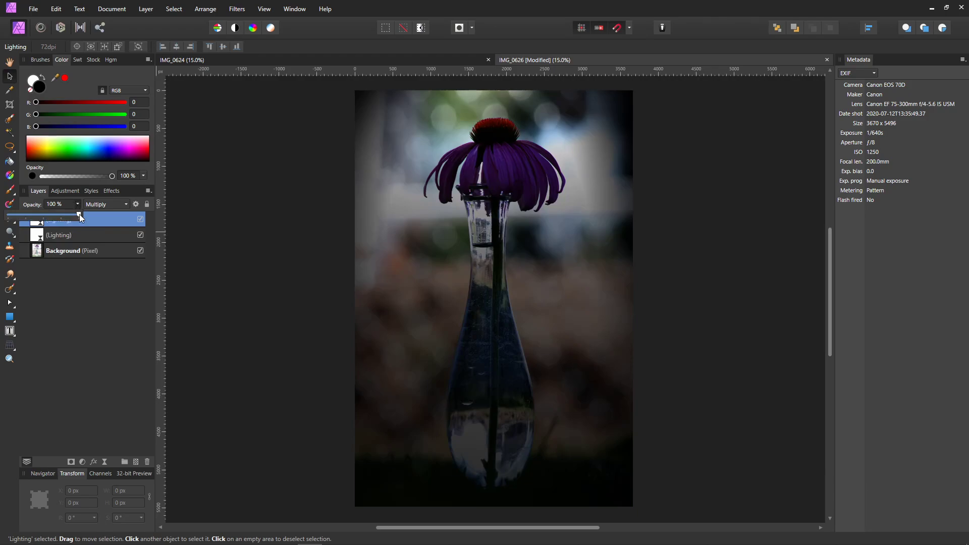
{"action": "left_click_drag", "start_coordinate": [80, 217], "coordinate": [9, 217]}
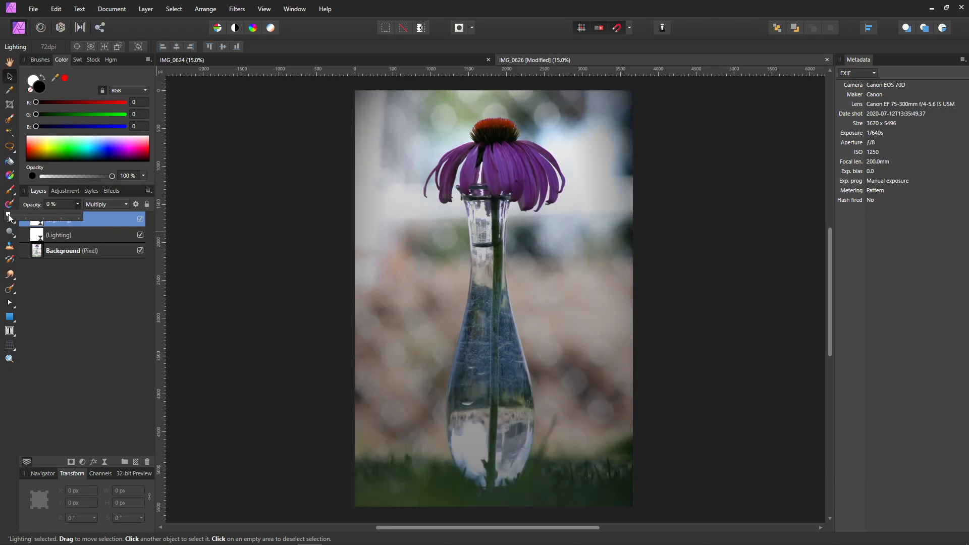
{"action": "left_click_drag", "start_coordinate": [9, 217], "coordinate": [34, 223]}
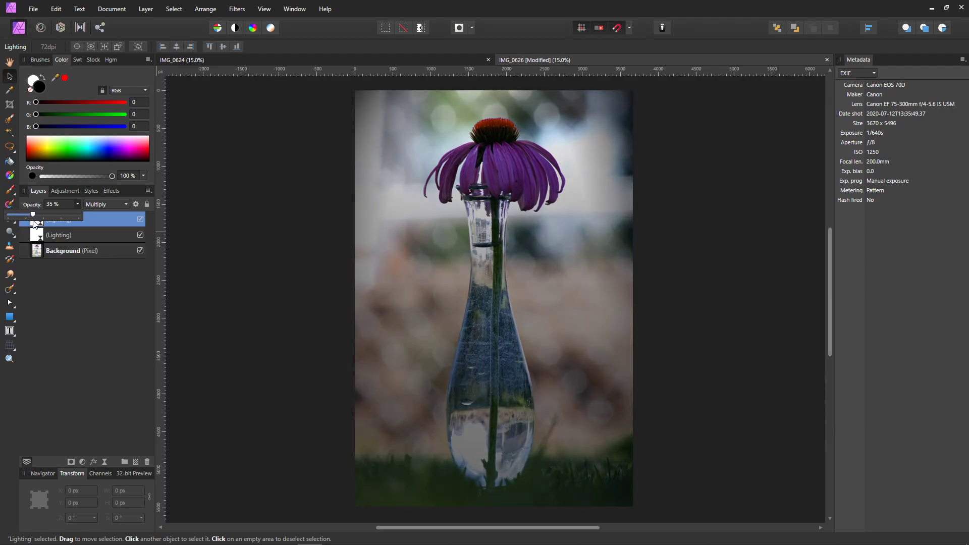
{"action": "left_click", "coordinate": [219, 238]}
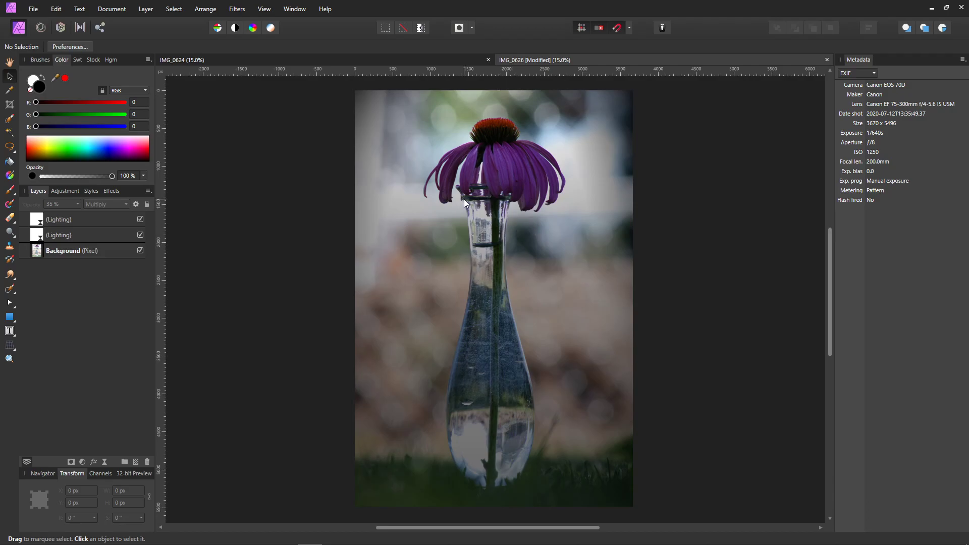
- Draw a black-filled rectangle without stroke covering the whole 3670 × 5496 px canvas
{"action": "left_click", "coordinate": [8, 317]}
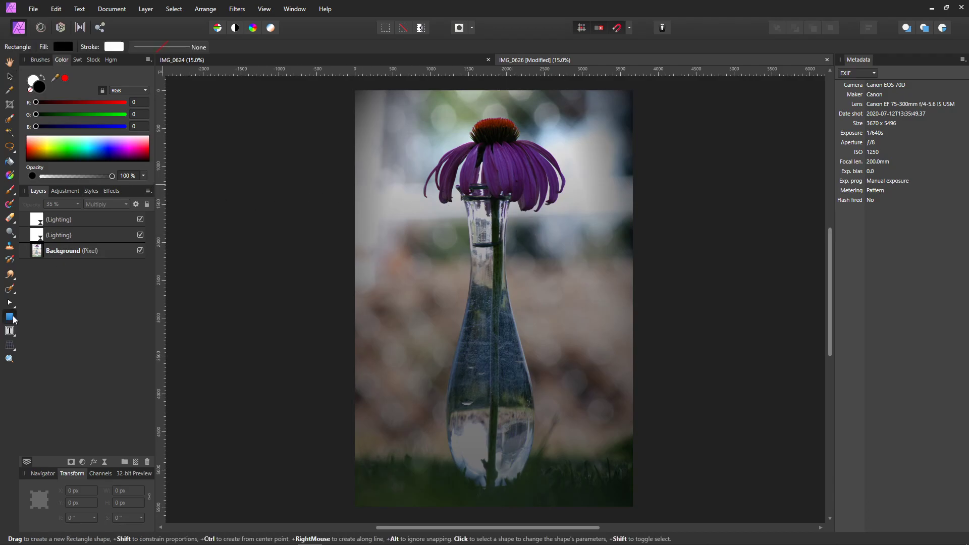
{"action": "left_click_drag", "start_coordinate": [355, 90], "coordinate": [632, 507]}
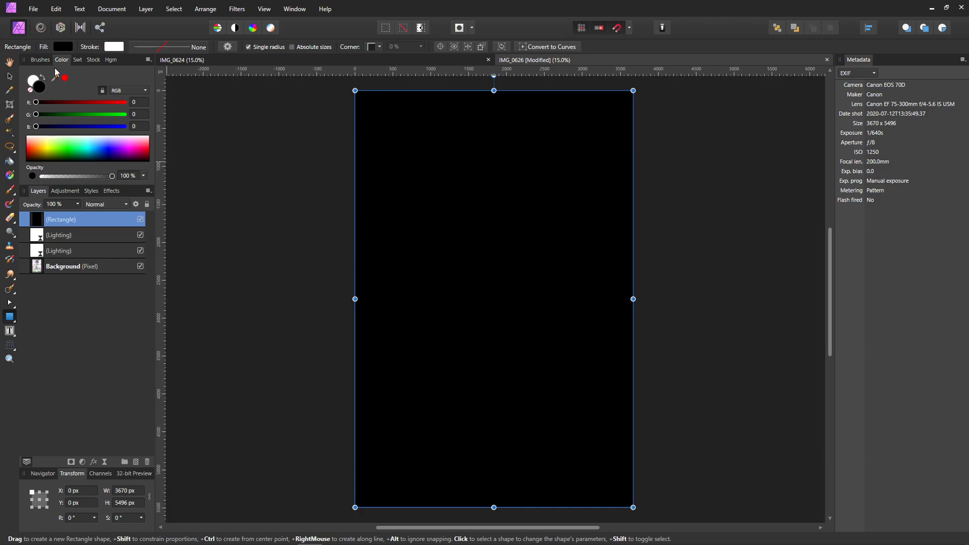
{"action": "left_click", "coordinate": [62, 46]}
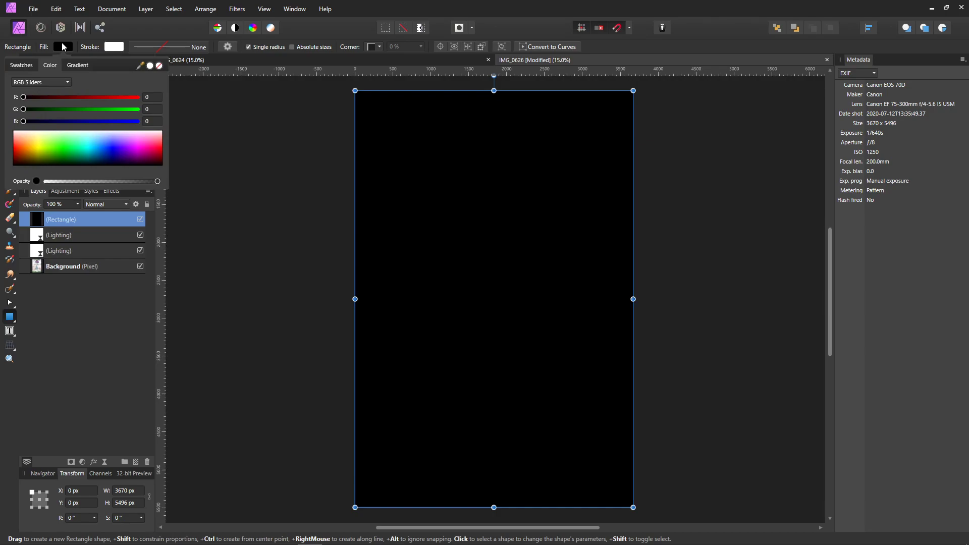
{"action": "left_click", "coordinate": [63, 46]}
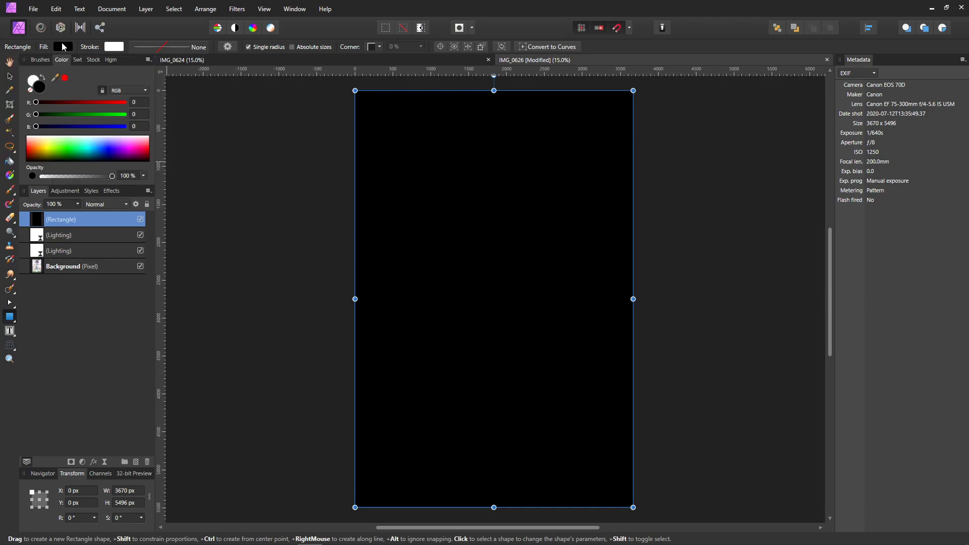
- Set the black rectangle's blend mode to Color Dodge and rasterize it into a pixel layer
{"action": "left_click", "coordinate": [119, 206]}
{"action": "left_click", "coordinate": [112, 314]}
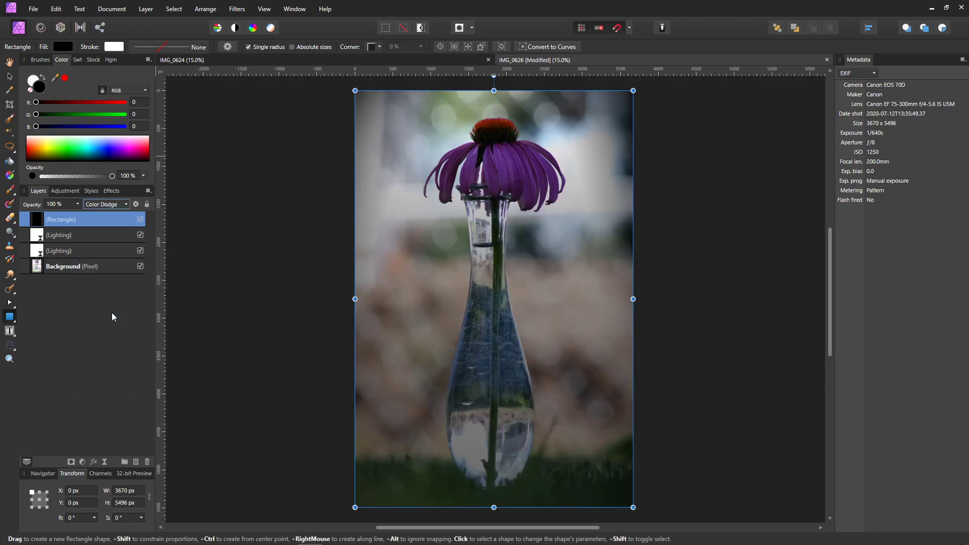
{"action": "left_click", "coordinate": [150, 11]}
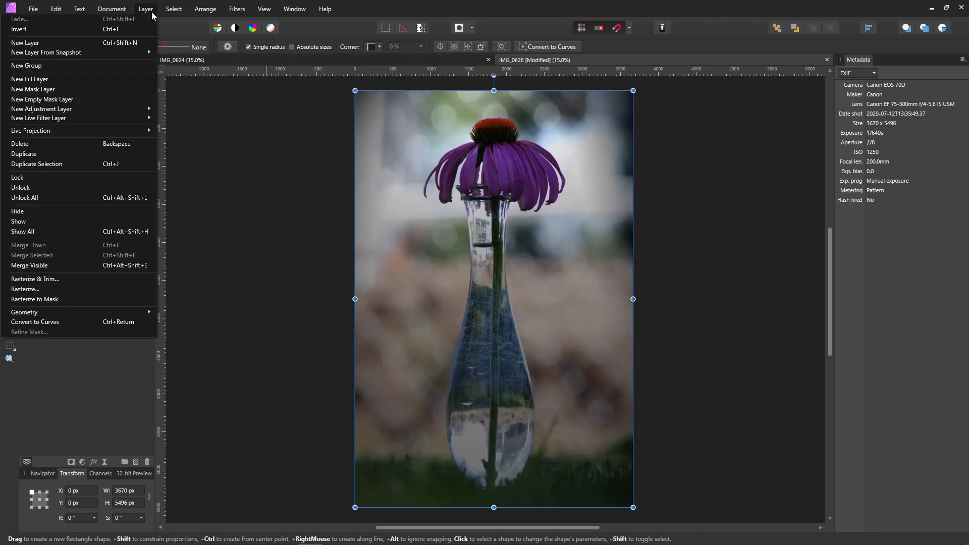
{"action": "left_click", "coordinate": [112, 286]}
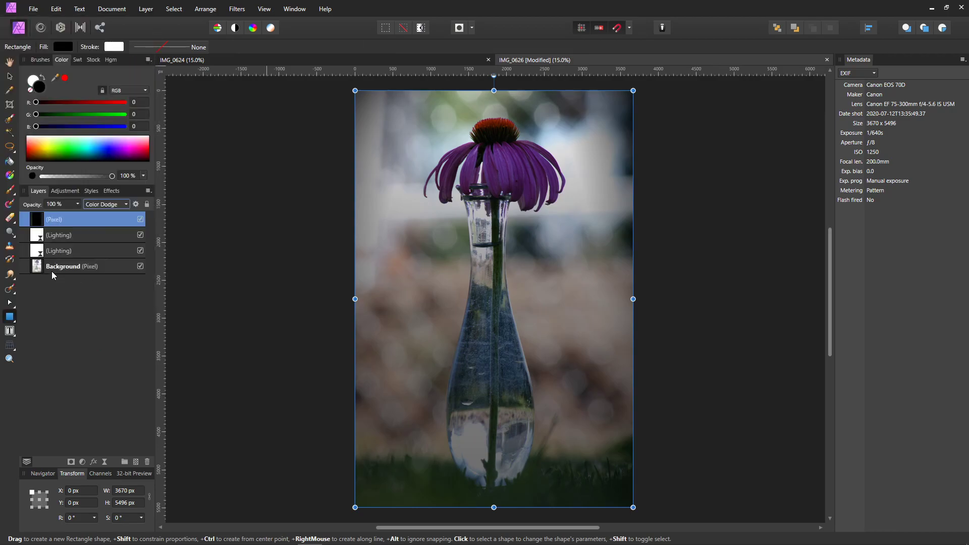
- Set up the Paint Brush with the soft 128 px Basic brush, enlarged to 296.1 px, and make white the active colour
{"action": "key", "text": "b"}
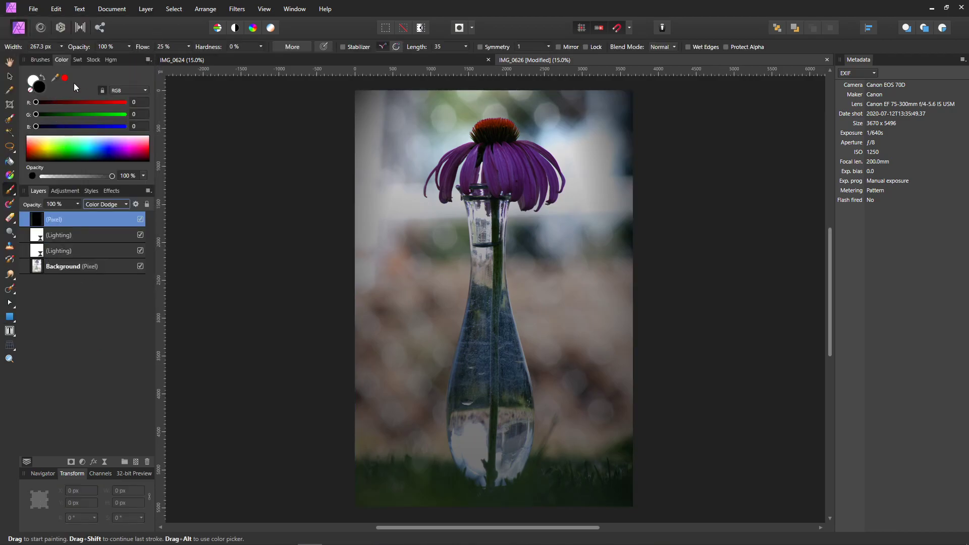
{"action": "left_click", "coordinate": [40, 59]}
{"action": "scroll", "coordinate": [103, 259], "scroll_direction": "down", "scroll_amount": 5}
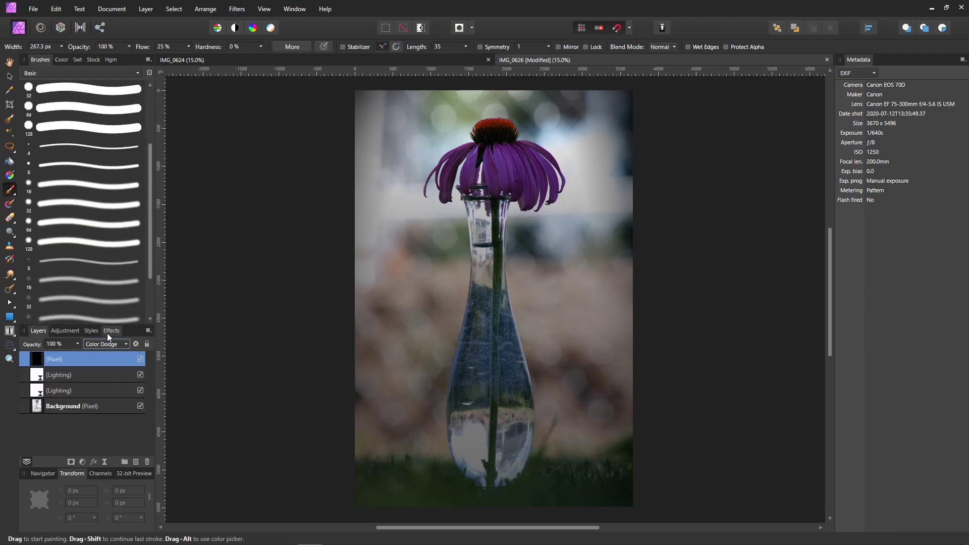
{"action": "left_click", "coordinate": [88, 275]}
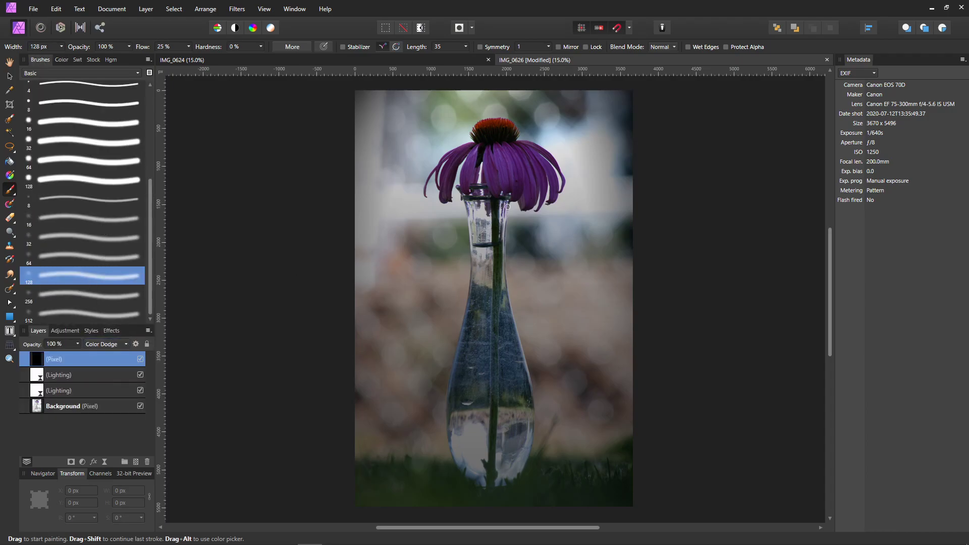
{"action": "key", "text": "bracketright"}
{"action": "key", "text": "bracketright"}
{"action": "key", "text": "bracketright"}
{"action": "key", "text": "bracketright"}
{"action": "key", "text": "bracketright"}
{"action": "key", "text": "bracketright"}
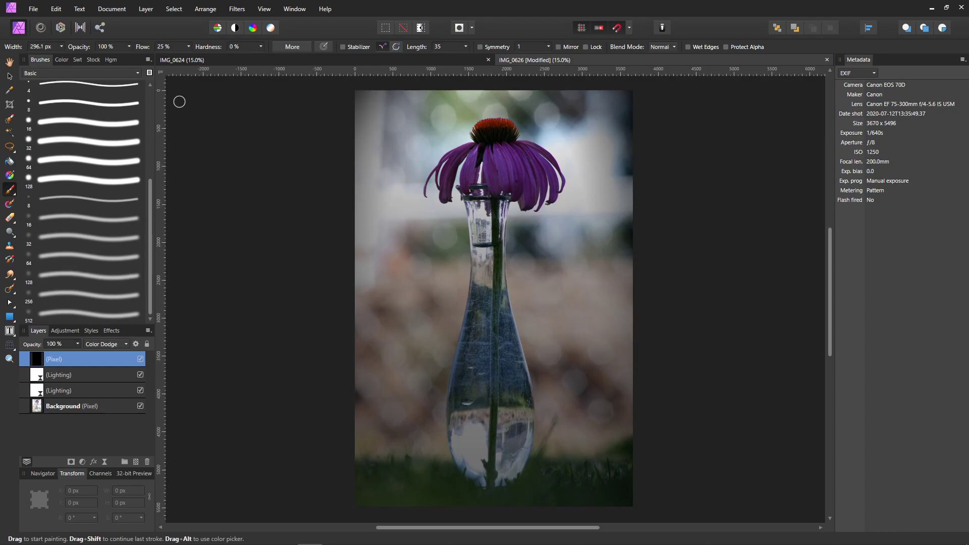
{"action": "left_click", "coordinate": [61, 59]}
{"action": "left_click", "coordinate": [33, 81]}
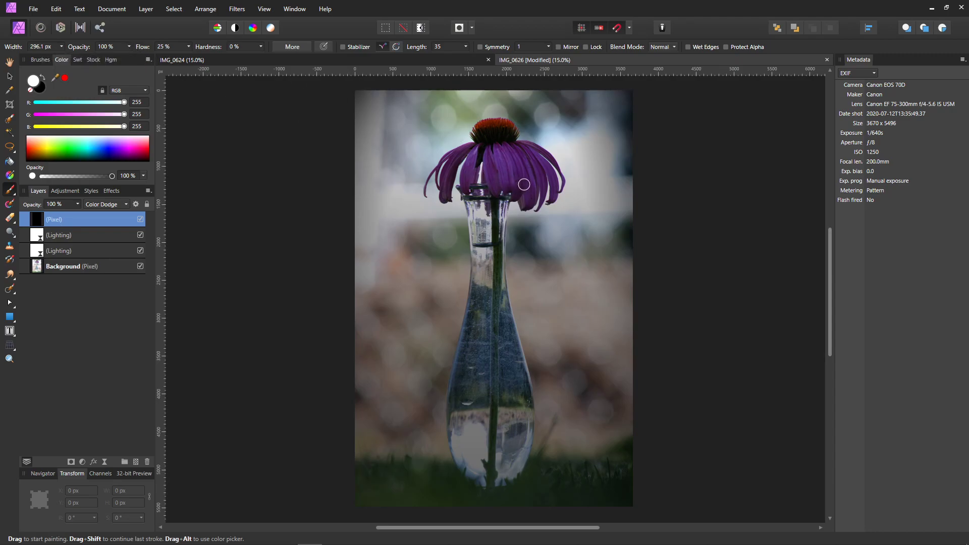
- Paint a trial highlight stroke down the flower's central petals and undo it
{"action": "left_click_drag", "start_coordinate": [502, 152], "coordinate": [507, 187]}
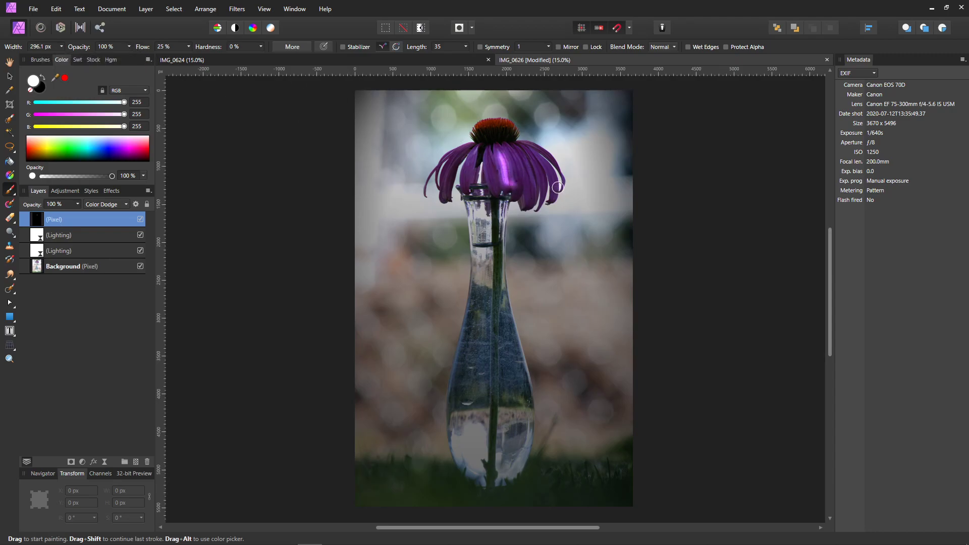
{"action": "key", "text": "ctrl+z"}
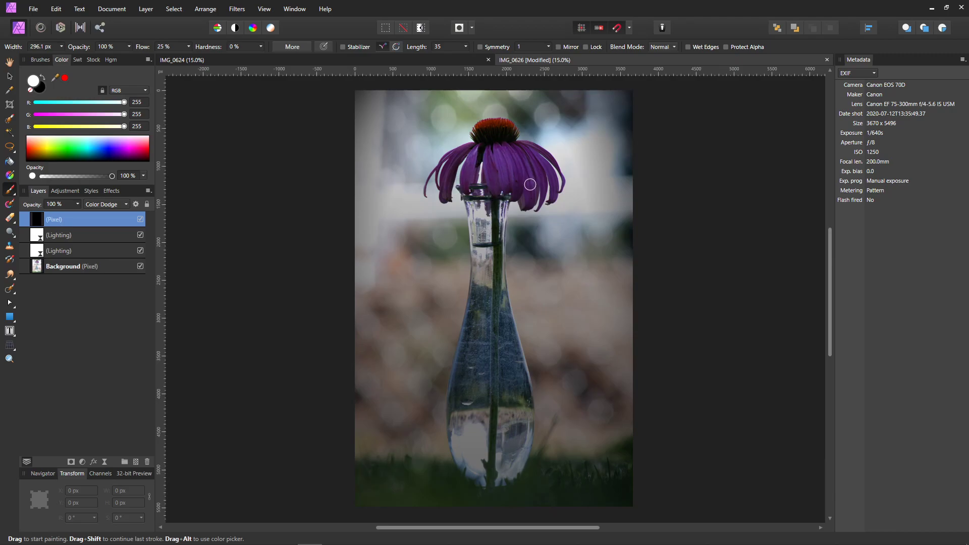
- Lower the Paint Brush opacity to 14% for the petal highlights
{"action": "left_click", "coordinate": [129, 47]}
{"action": "left_click_drag", "start_coordinate": [129, 59], "coordinate": [81, 59]}
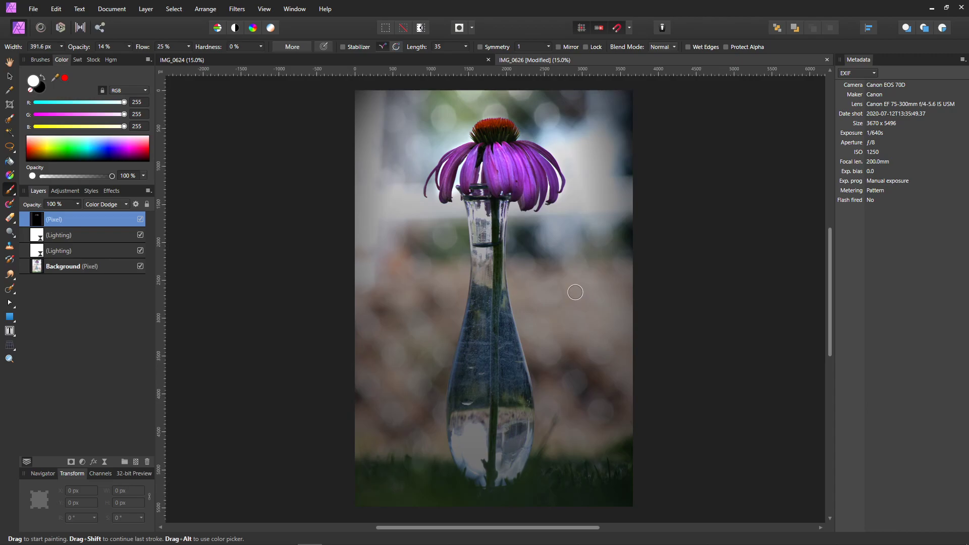
{"action": "left_click", "coordinate": [82, 461]}
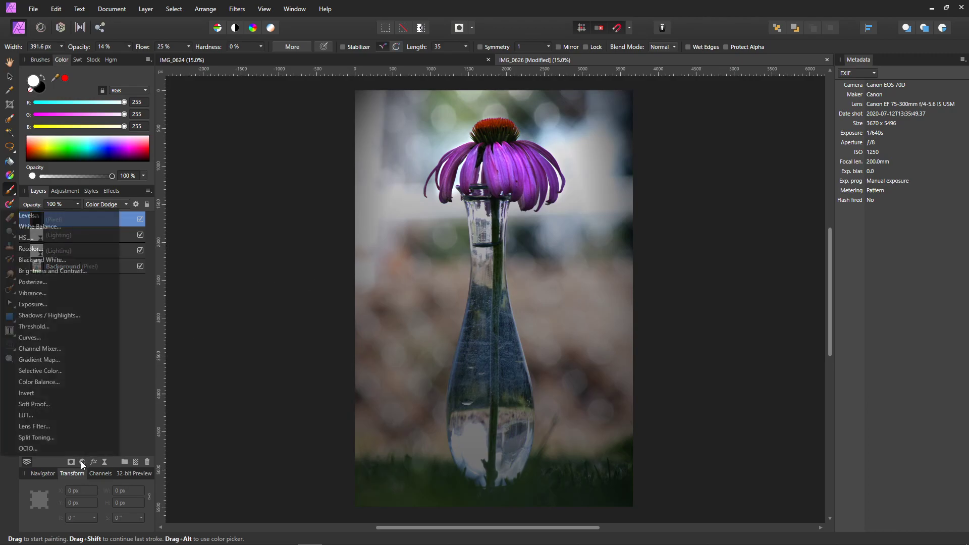
{"action": "left_click", "coordinate": [265, 250]}
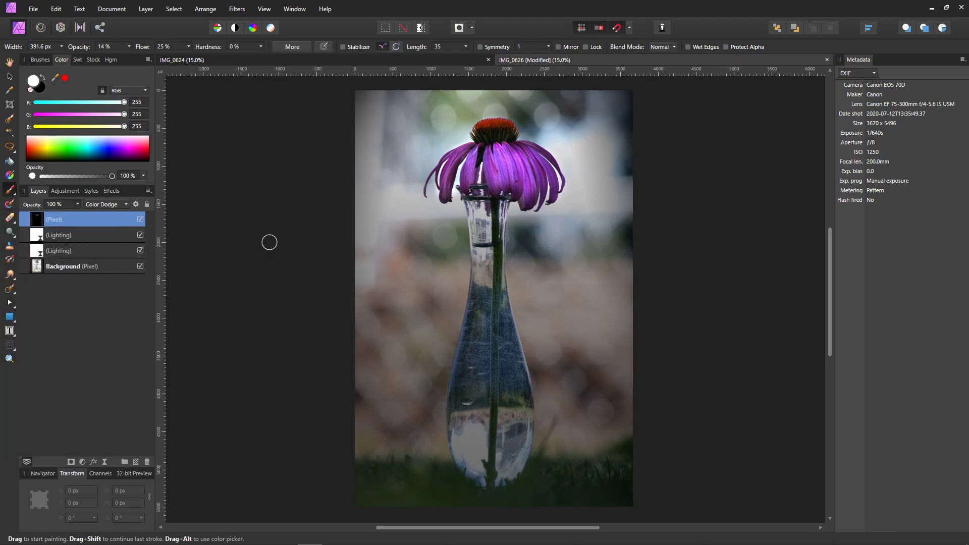
- Place the Light 07 overlay image from the Light folder, showing all document types, and scale it to 3789 × 5496 px over the canvas
{"action": "left_click", "coordinate": [28, 9]}
{"action": "left_click", "coordinate": [71, 219]}
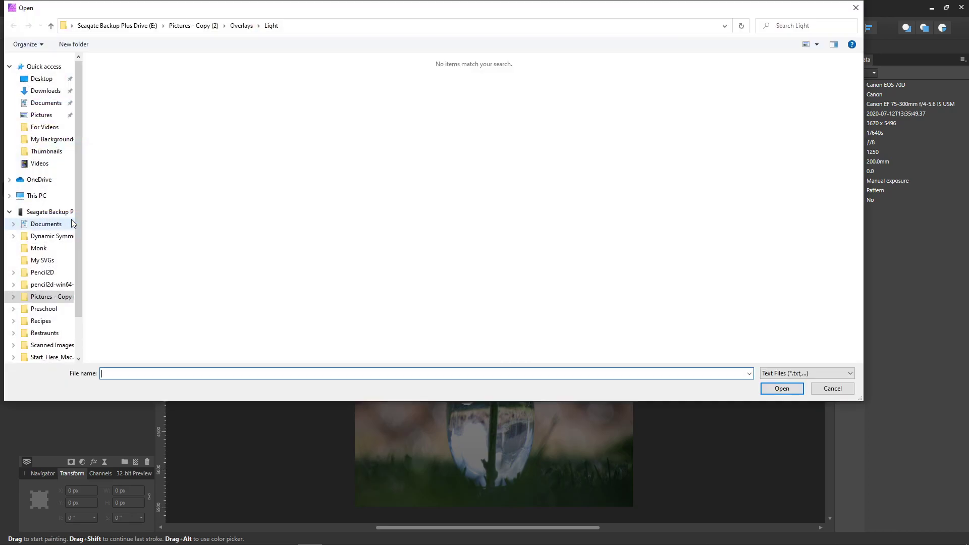
{"action": "left_click", "coordinate": [852, 374]}
{"action": "left_click", "coordinate": [782, 527]}
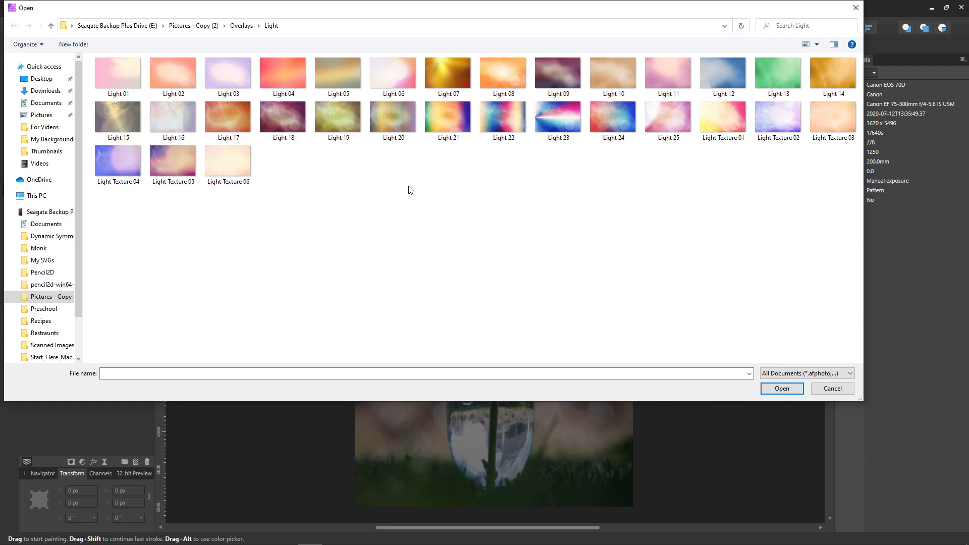
{"action": "double_click", "coordinate": [441, 74]}
{"action": "left_click_drag", "start_coordinate": [354, 89], "coordinate": [597, 345]}
{"action": "left_click_drag", "start_coordinate": [498, 284], "coordinate": [519, 480]}
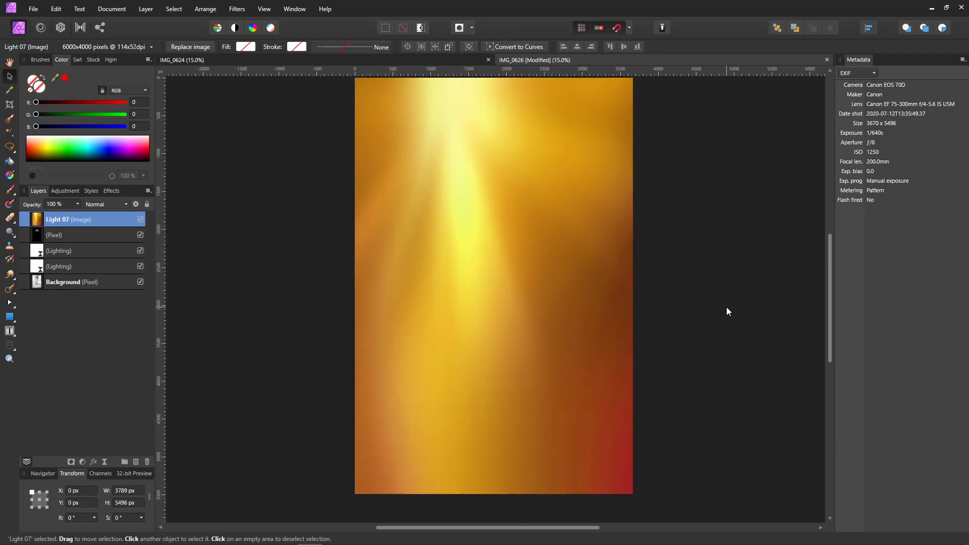
{"action": "scroll", "coordinate": [726, 307], "scroll_direction": "up", "scroll_amount": 2}
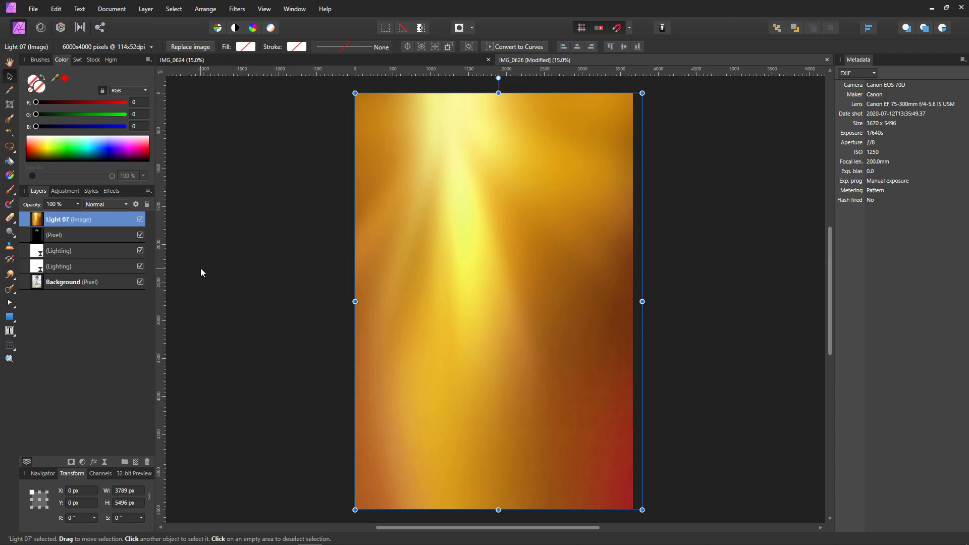
- Set the Light 07 layer to Soft Light at 71% opacity and move it beneath the painted highlight layer
{"action": "left_click", "coordinate": [126, 205]}
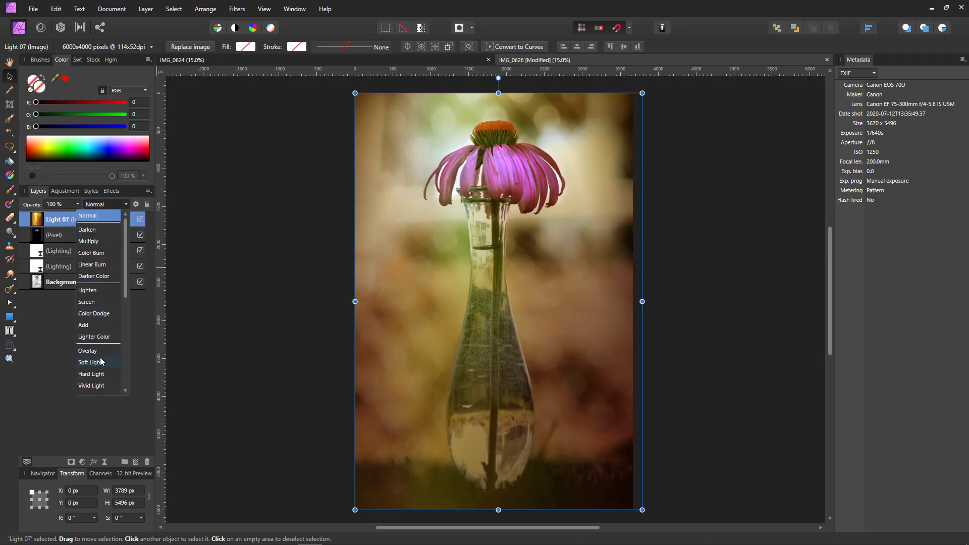
{"action": "left_click", "coordinate": [91, 362]}
{"action": "left_click", "coordinate": [77, 204]}
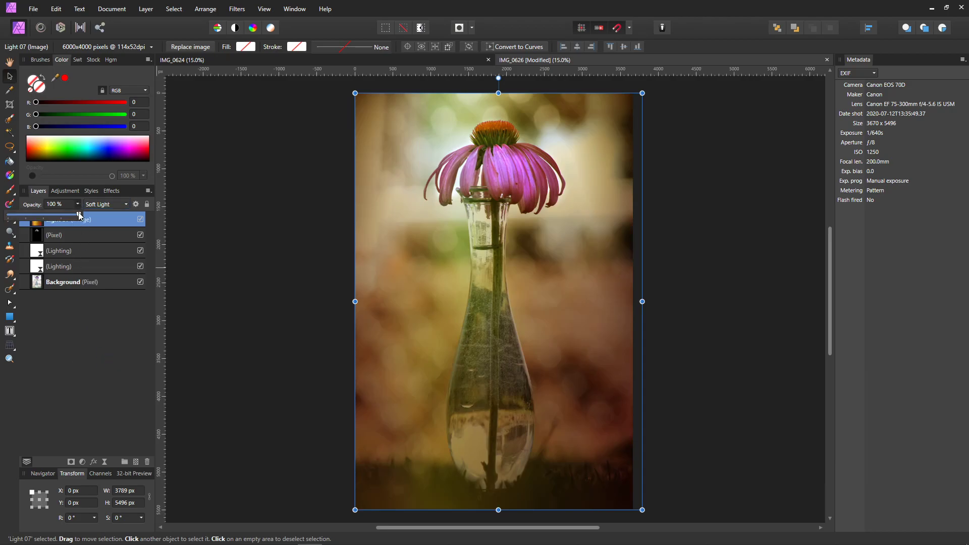
{"action": "left_click_drag", "start_coordinate": [83, 221], "coordinate": [64, 223]}
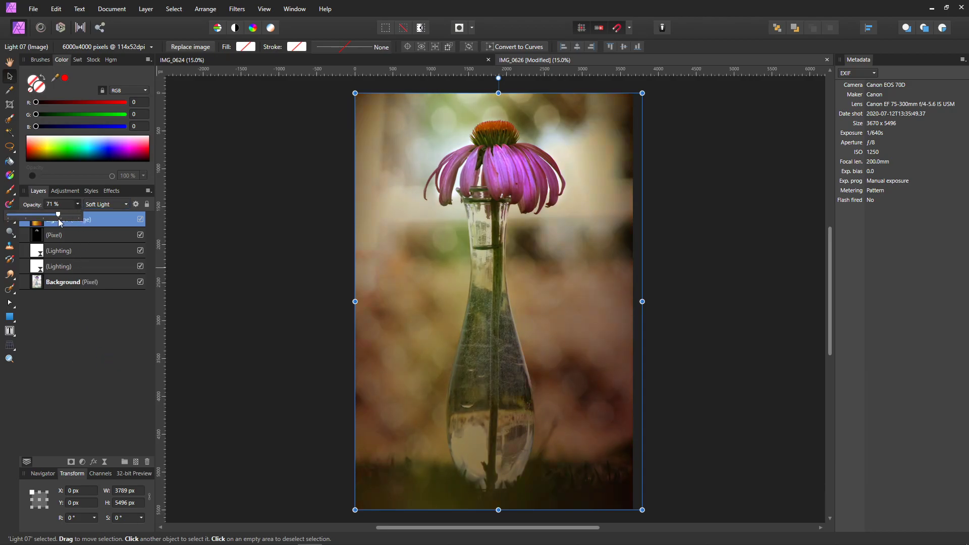
{"action": "left_click", "coordinate": [221, 232]}
{"action": "left_click_drag", "start_coordinate": [40, 220], "coordinate": [48, 244]}
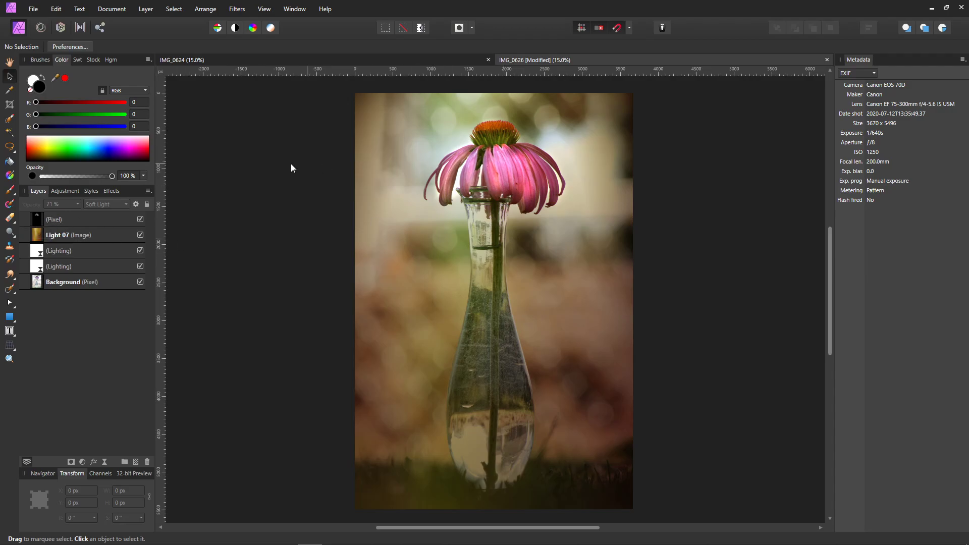
- Duplicate the painted Color Dodge pixel layer and reduce the copy's opacity to 21%
{"action": "left_click", "coordinate": [38, 222]}
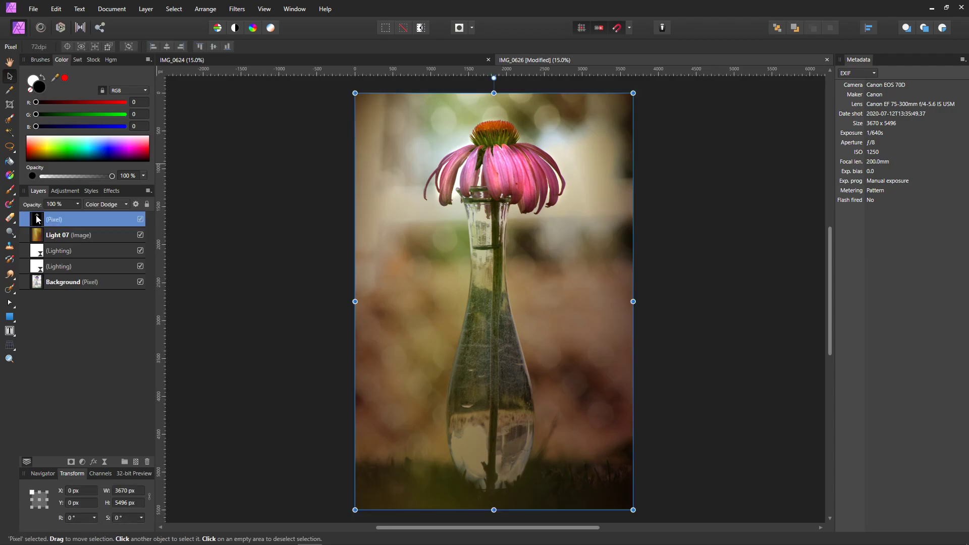
{"action": "key", "text": "ctrl+j"}
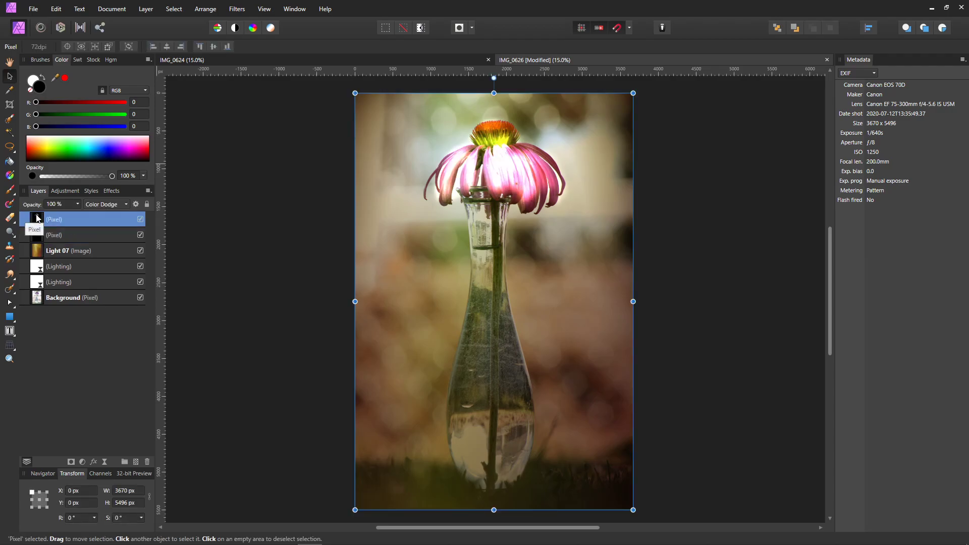
{"action": "left_click", "coordinate": [77, 204]}
{"action": "left_click_drag", "start_coordinate": [80, 218], "coordinate": [23, 217]}
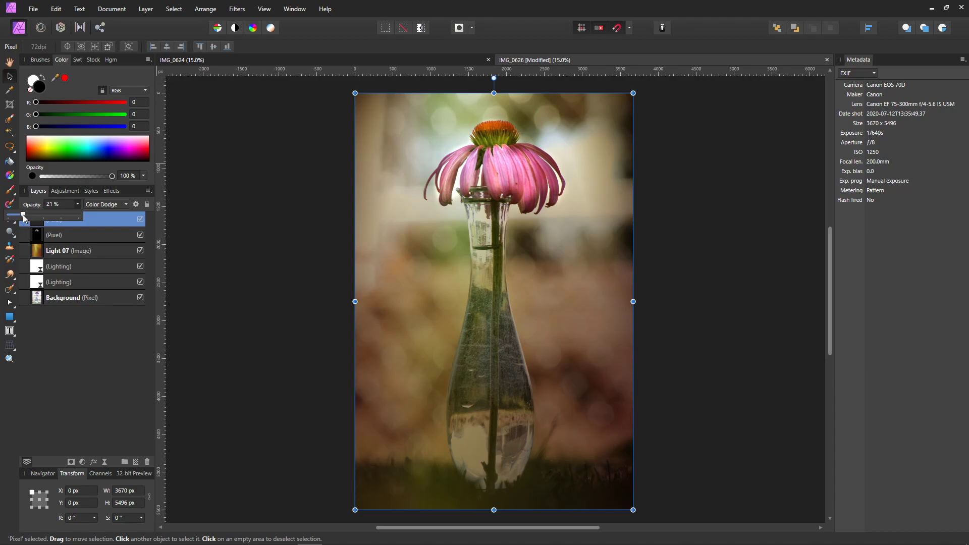
{"action": "left_click_drag", "start_coordinate": [24, 216], "coordinate": [19, 216]}
{"action": "left_click", "coordinate": [275, 231]}
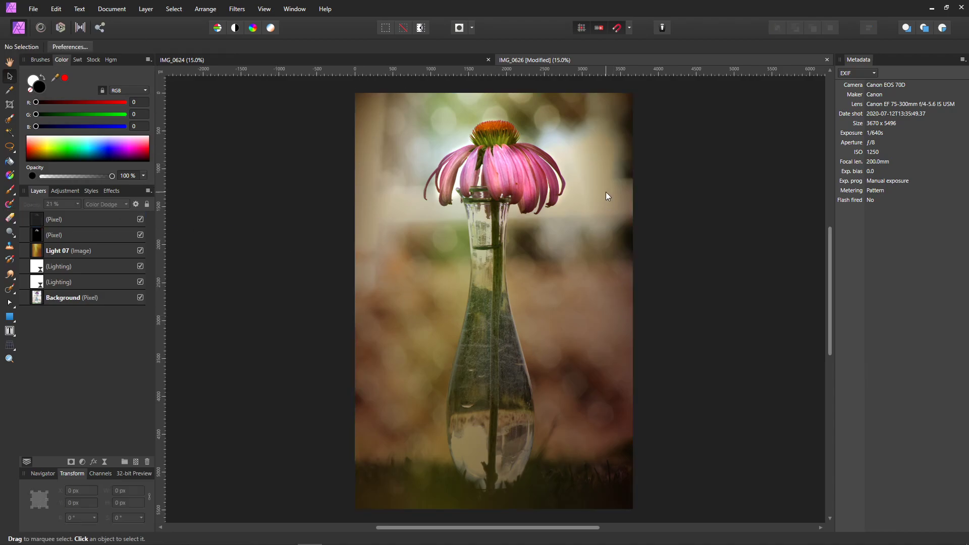
- Check the upper live lighting filter's settings and set its layer opacity to 50%
{"action": "double_click", "coordinate": [37, 267]}
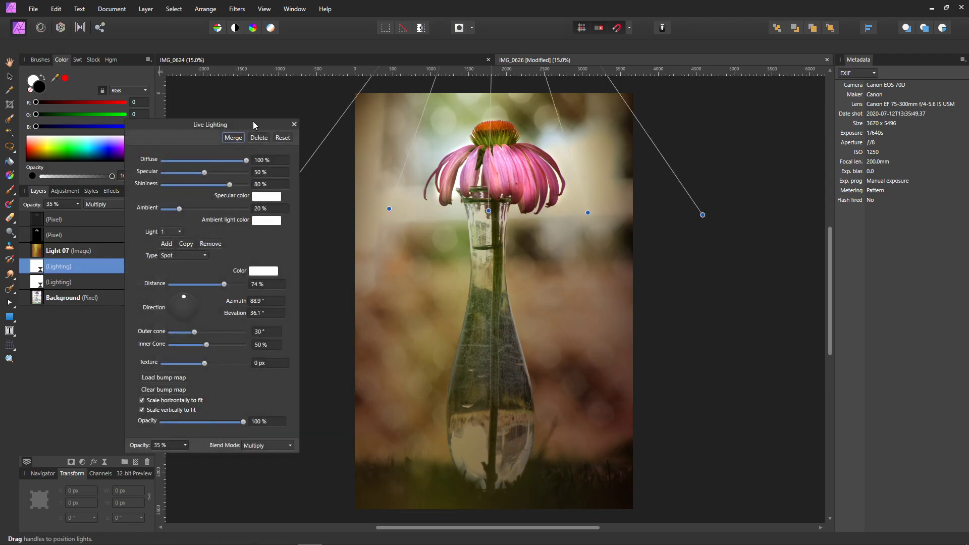
{"action": "left_click", "coordinate": [296, 124]}
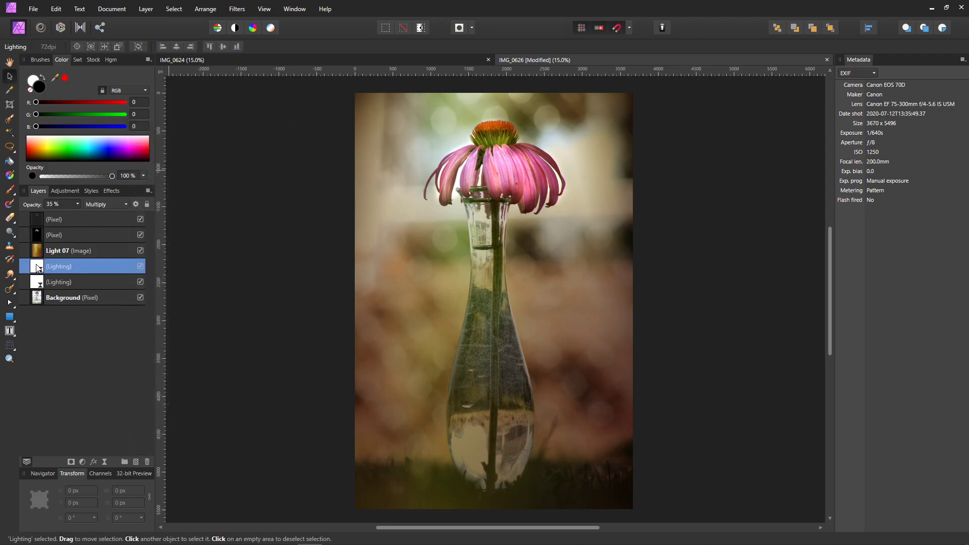
{"action": "left_click", "coordinate": [78, 204]}
{"action": "left_click_drag", "start_coordinate": [86, 216], "coordinate": [92, 218]}
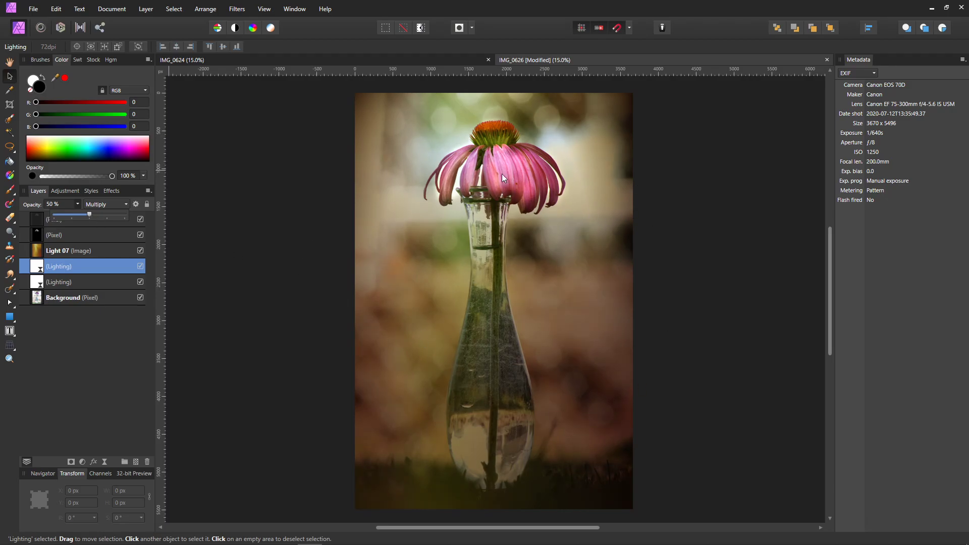
{"action": "left_click", "coordinate": [220, 293]}
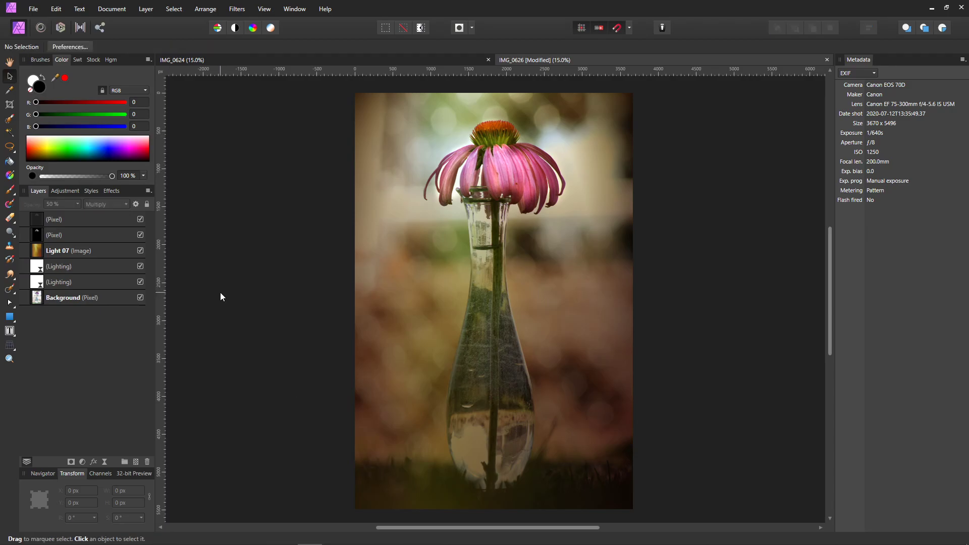